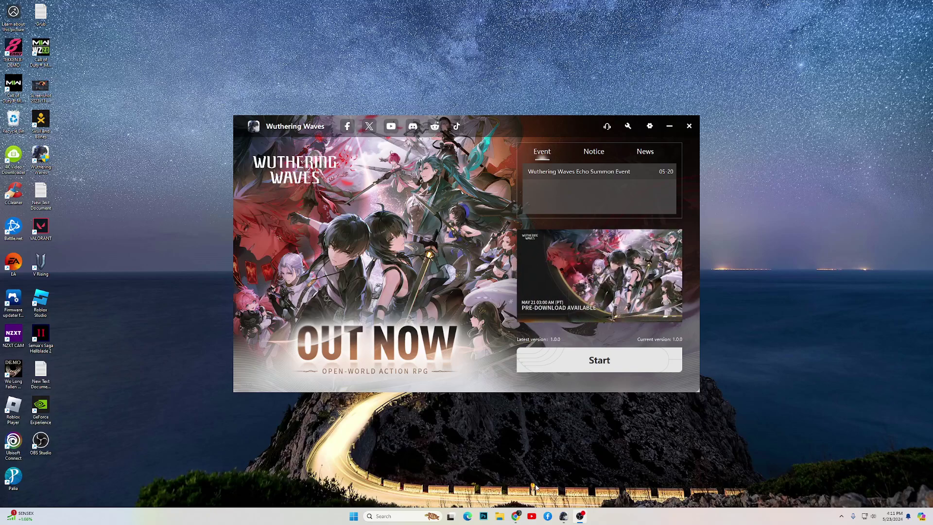
Bring up the WordPress draft about fixing the Wuthering Waves 0xc000007b error.
click(515, 516)
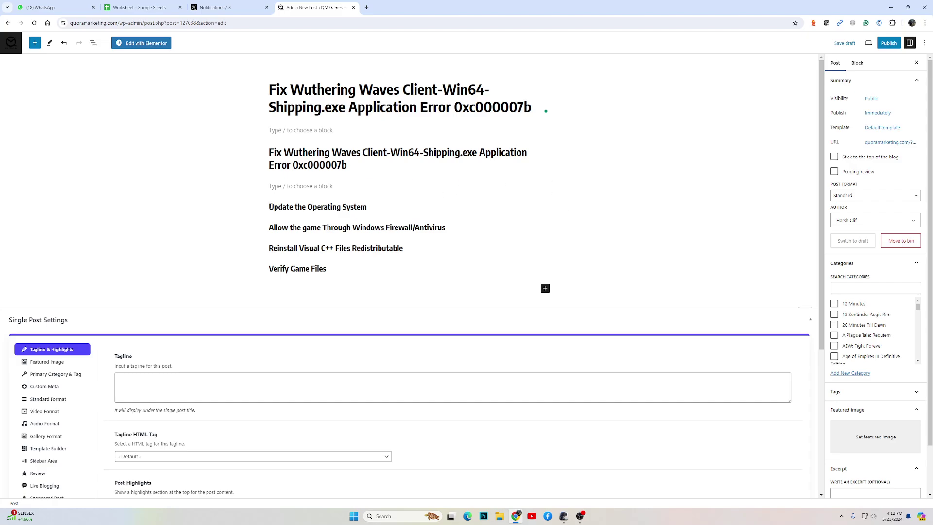
Highlight the 'Update the Operating System' heading in the draft, then open Windows Settings.
drag(269, 206, 369, 207)
click(347, 206)
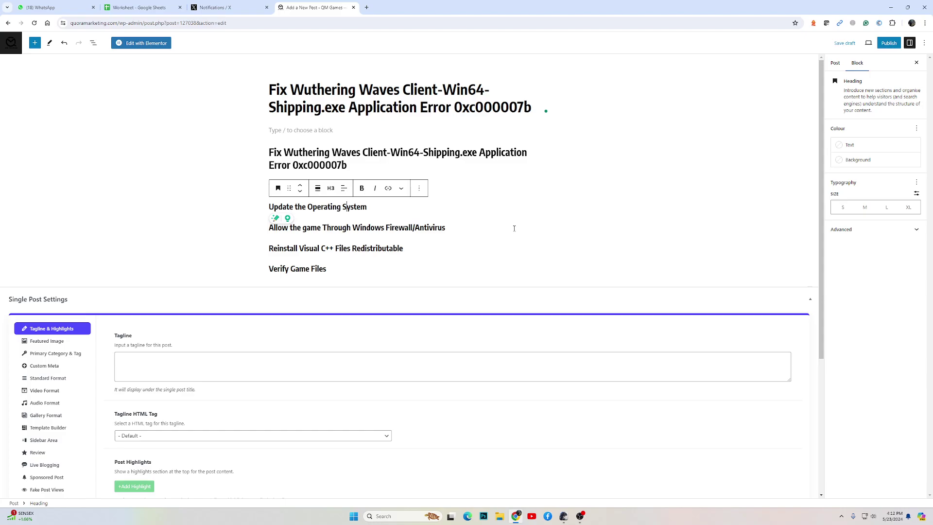
key(super+i)
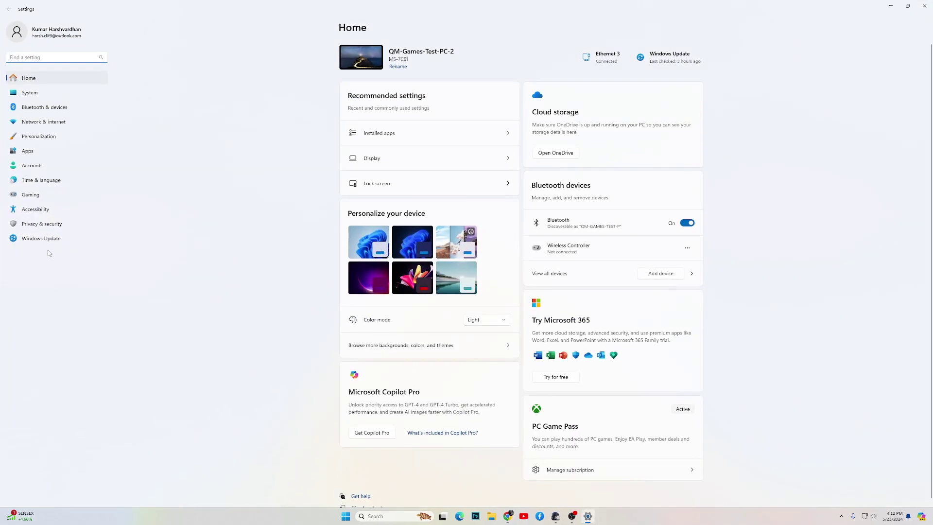
Open Windows Update and run a fresh check for updates.
click(49, 239)
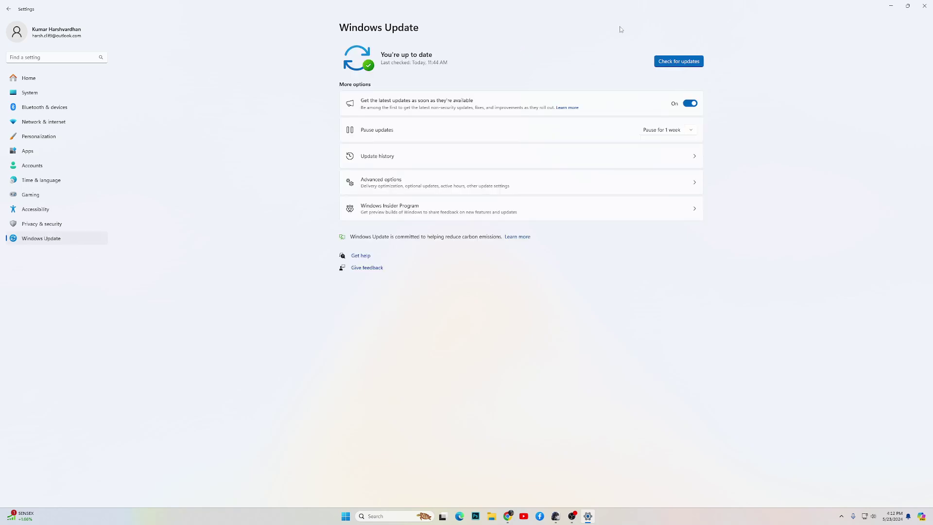
click(676, 63)
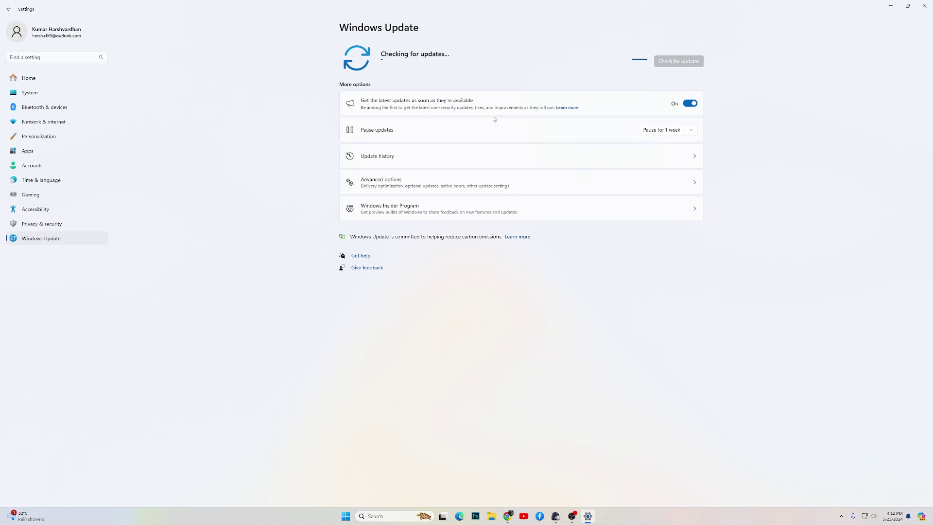
Confirm no optional updates exist, then select the draft's 'Allow the game Through Windows Firewall/Antivirus' heading.
click(385, 183)
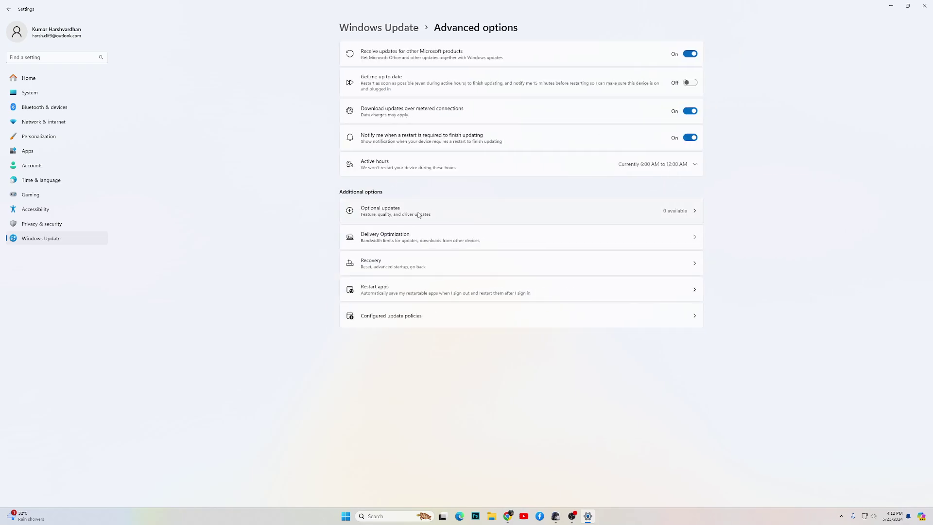
click(385, 214)
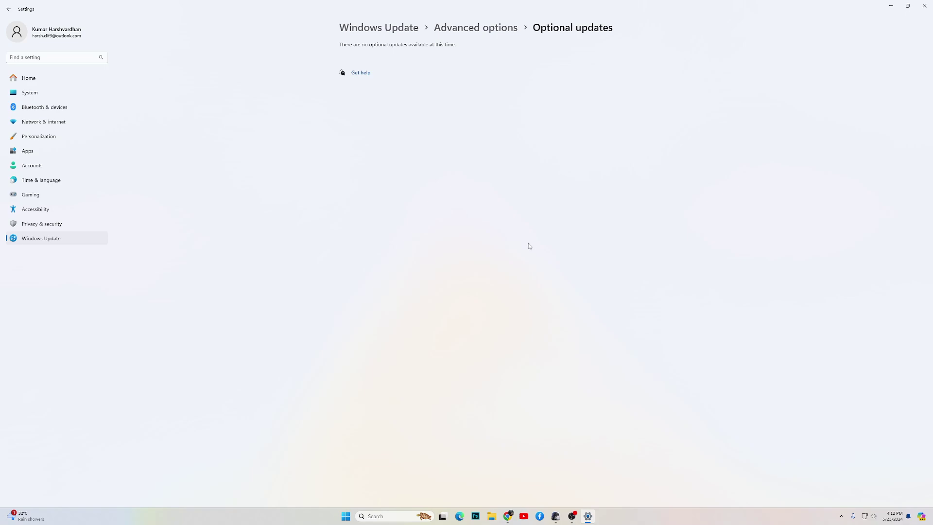
click(508, 516)
drag(255, 234, 447, 229)
Open Windows Defender Firewall's allowed-apps list through Privacy & security and unlock it for changes.
click(47, 227)
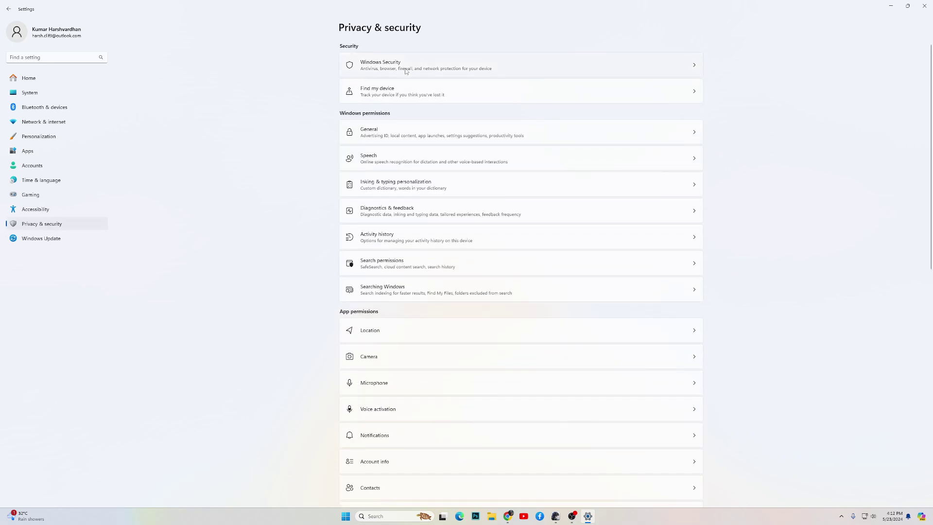
click(406, 71)
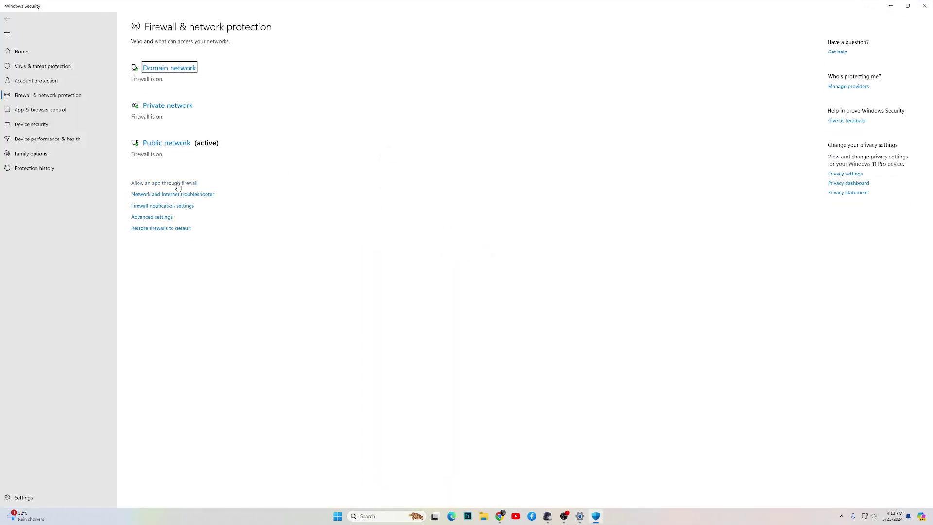
click(178, 184)
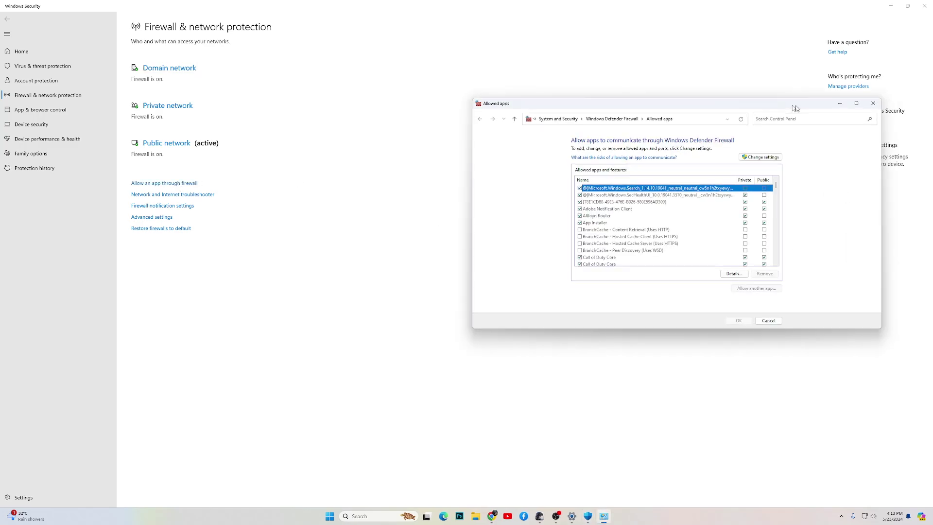
click(715, 149)
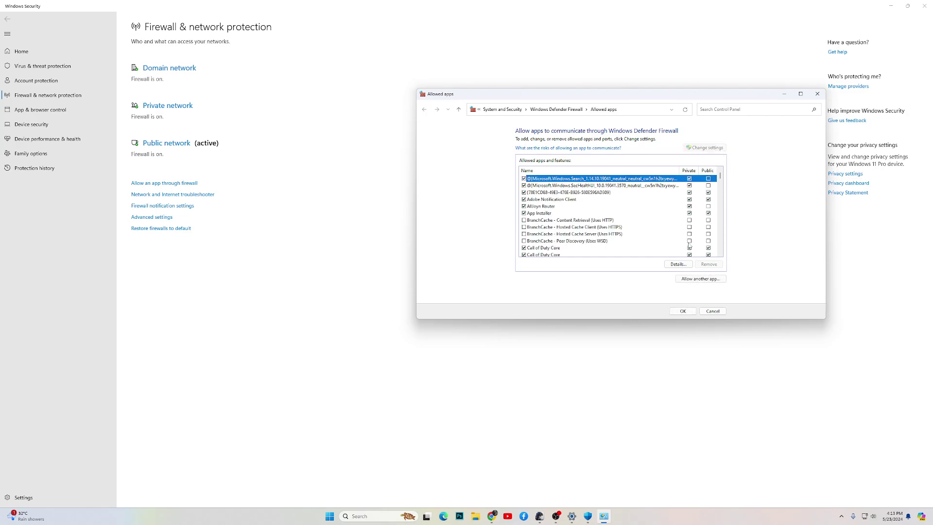
Add the Wuthering Waves program from its Game folder to the firewall allowed apps and save.
click(695, 279)
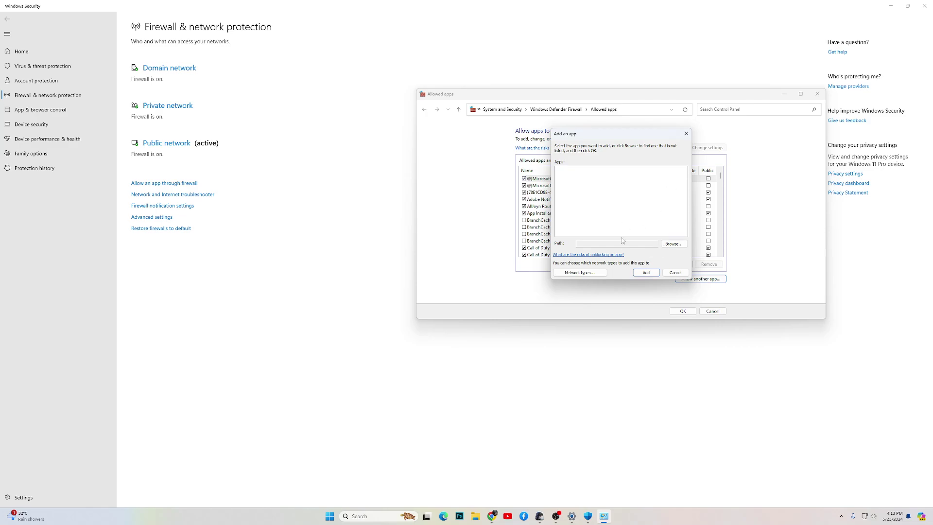
click(674, 246)
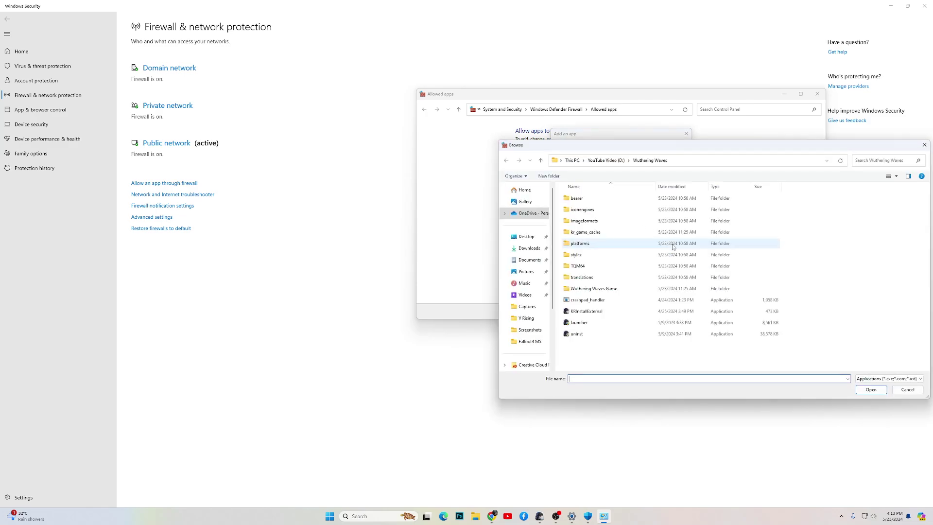
drag(702, 148, 570, 125)
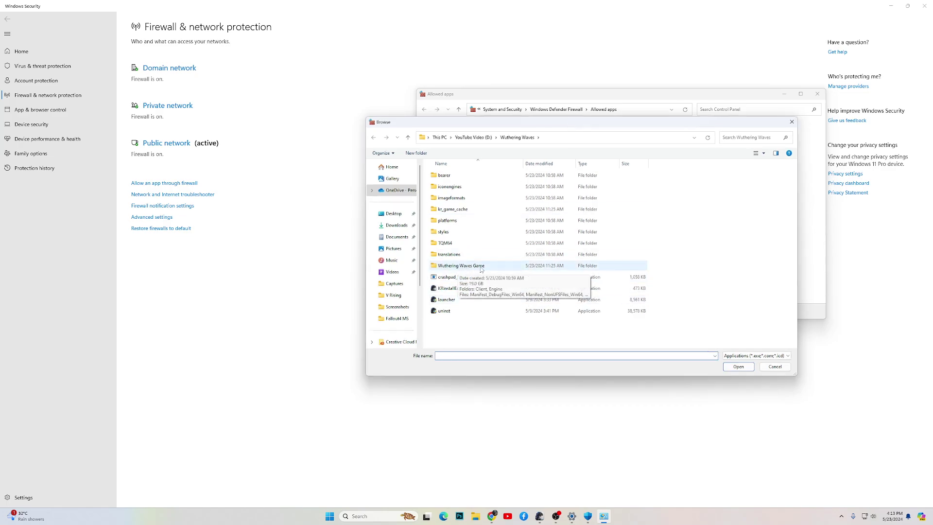
double_click(474, 269)
click(465, 199)
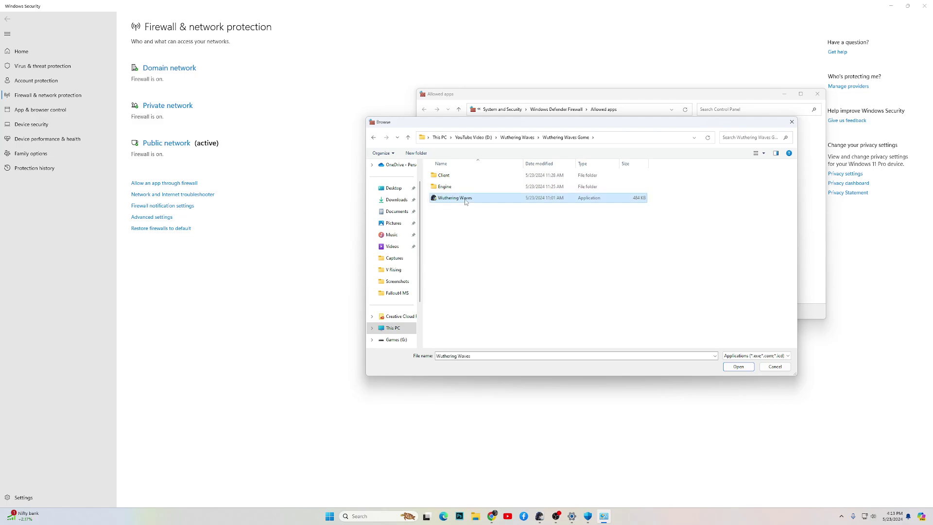
click(739, 367)
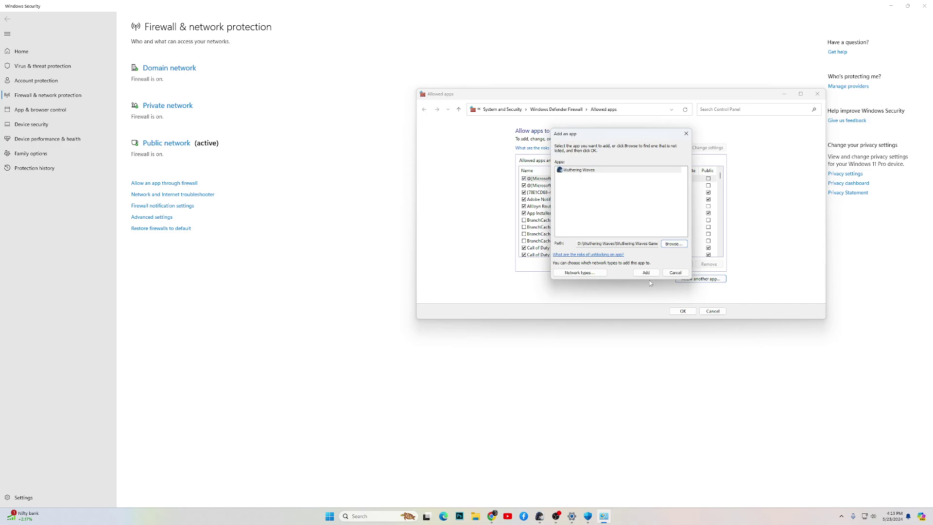
click(653, 273)
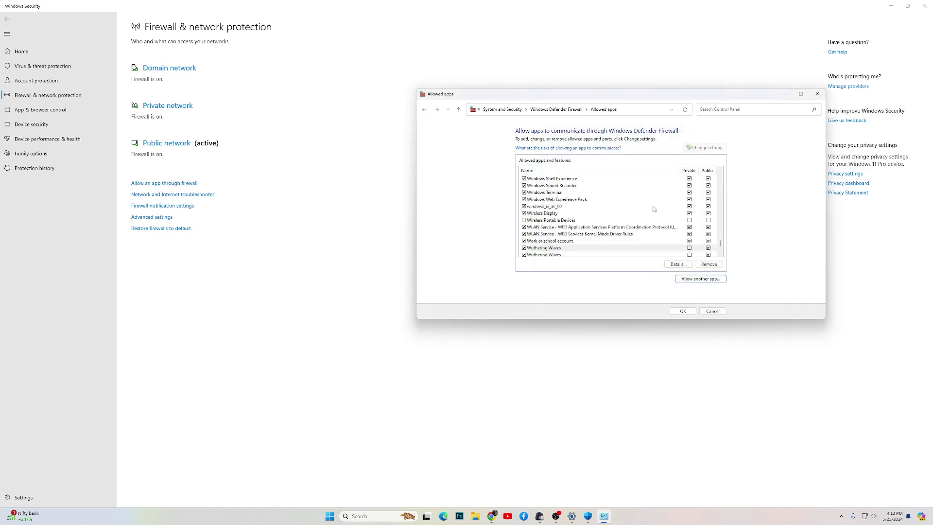
click(682, 312)
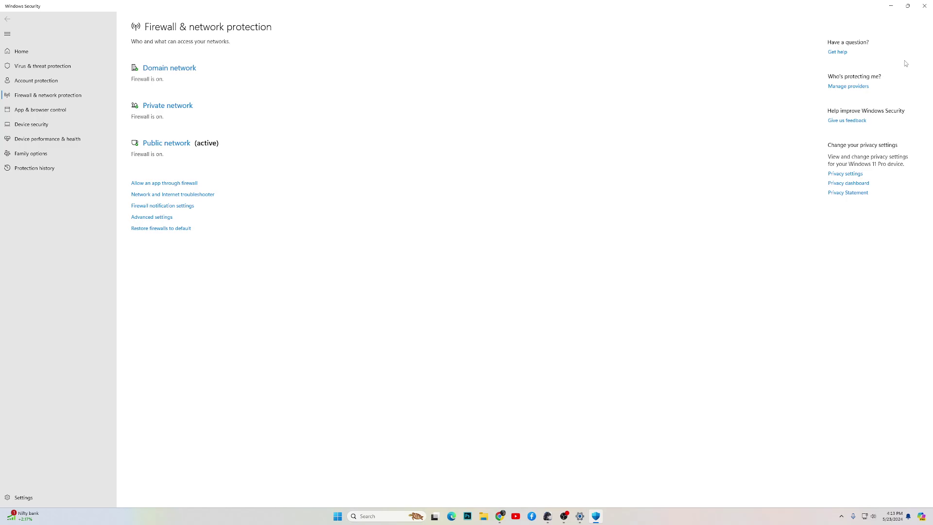
Close Windows Security and Settings, then select the 'Reinstall Visual C++ Files Redistributable' heading in the draft.
click(926, 7)
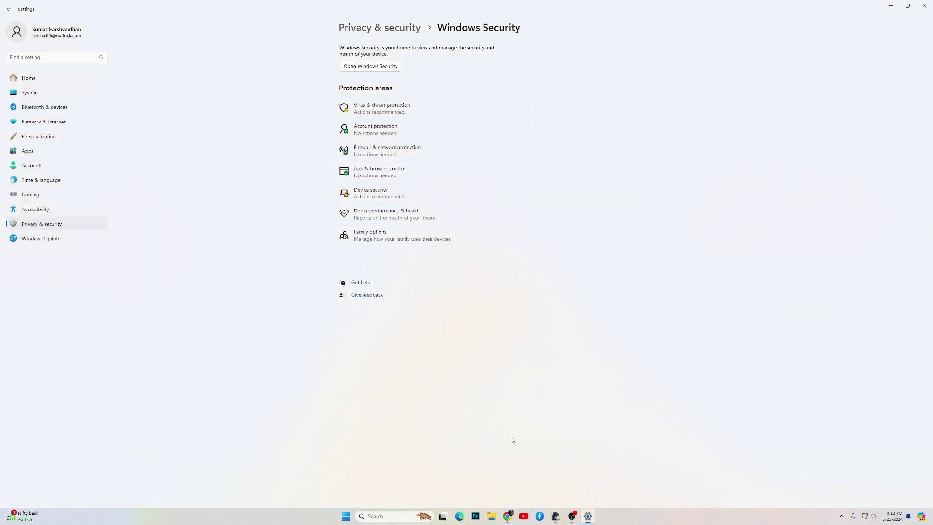
click(925, 6)
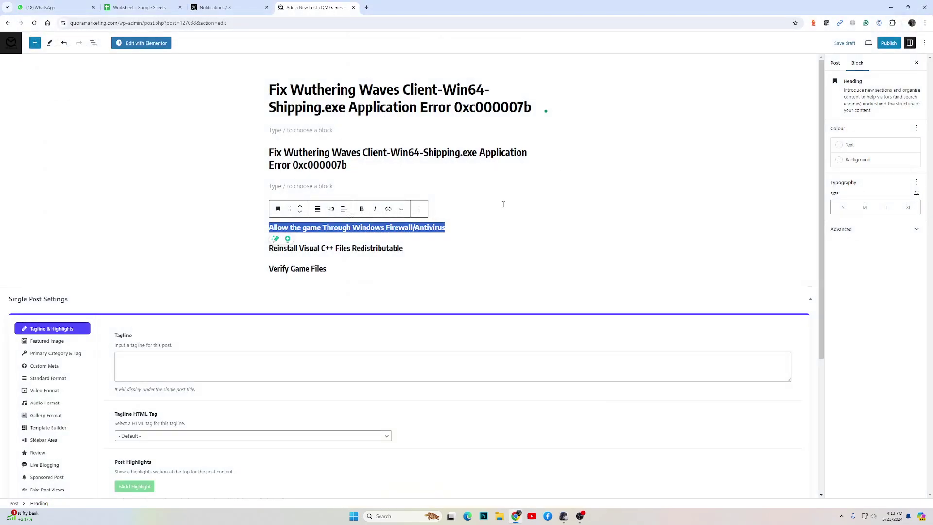
click(179, 268)
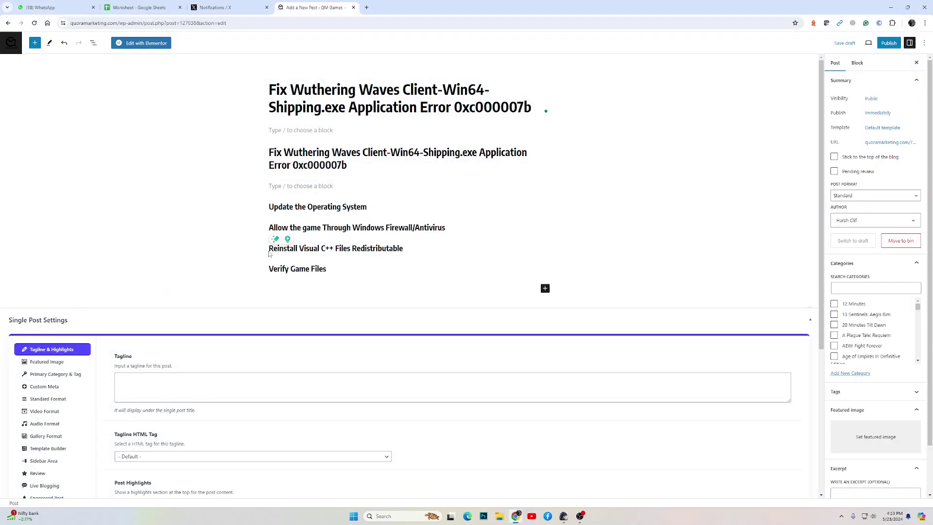
drag(269, 250, 407, 245)
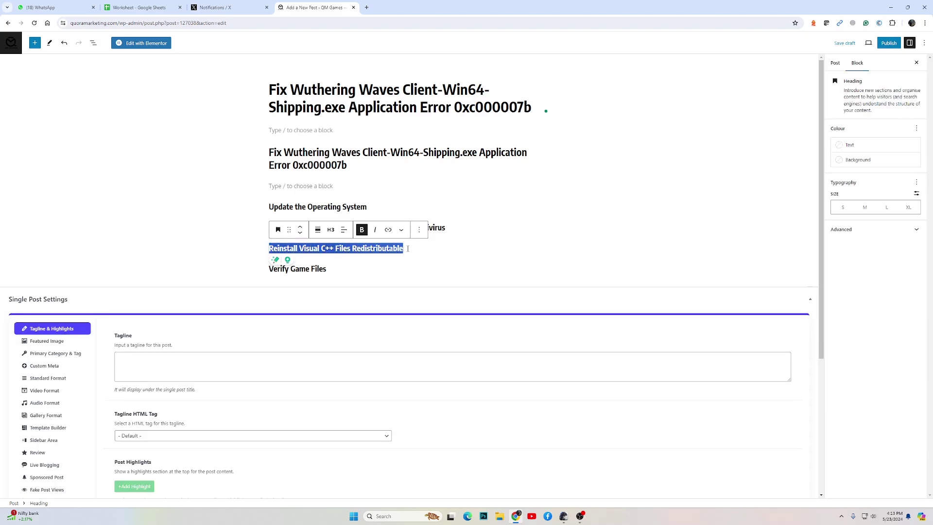
Open Microsoft Learn's Visual C++ Redistributable downloads page in a new tab and scroll to the download table.
click(367, 7)
text(mic)
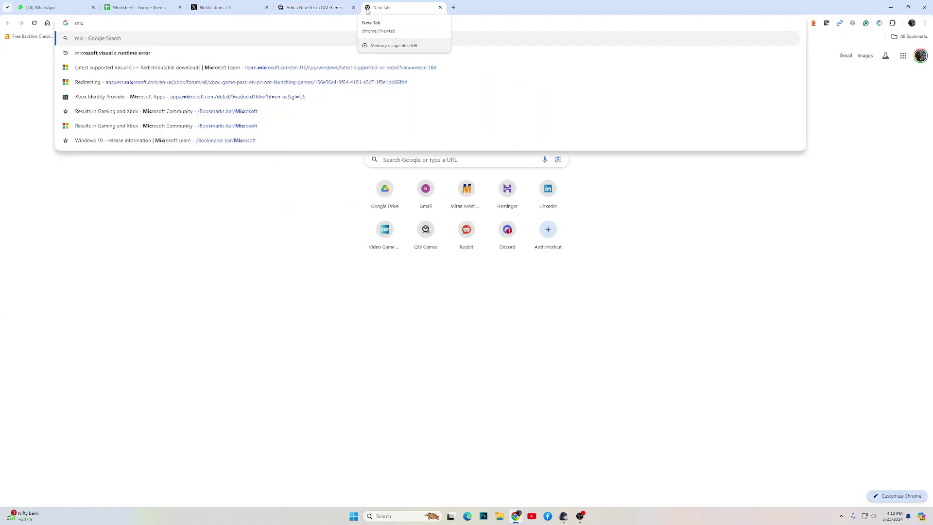
click(147, 68)
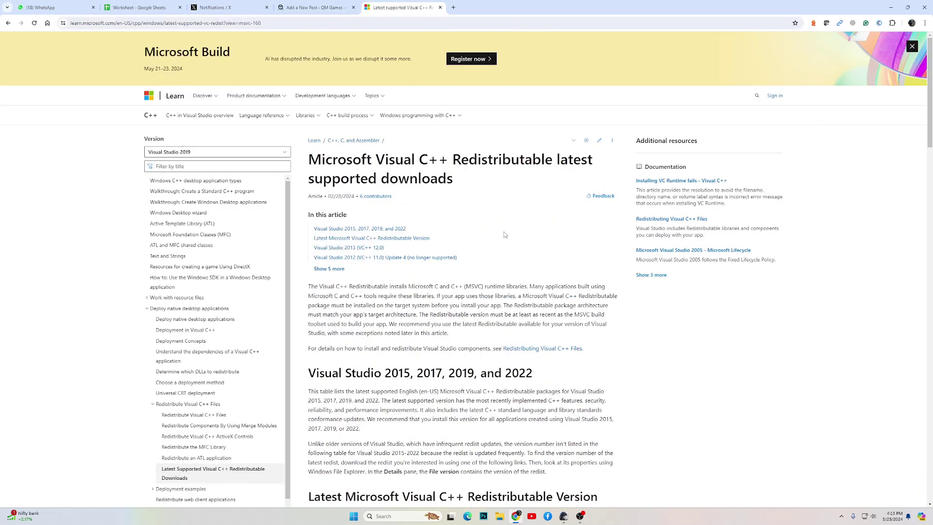
scroll(508, 238, down, 1)
scroll(509, 239, down, 3)
scroll(437, 252, down, 2)
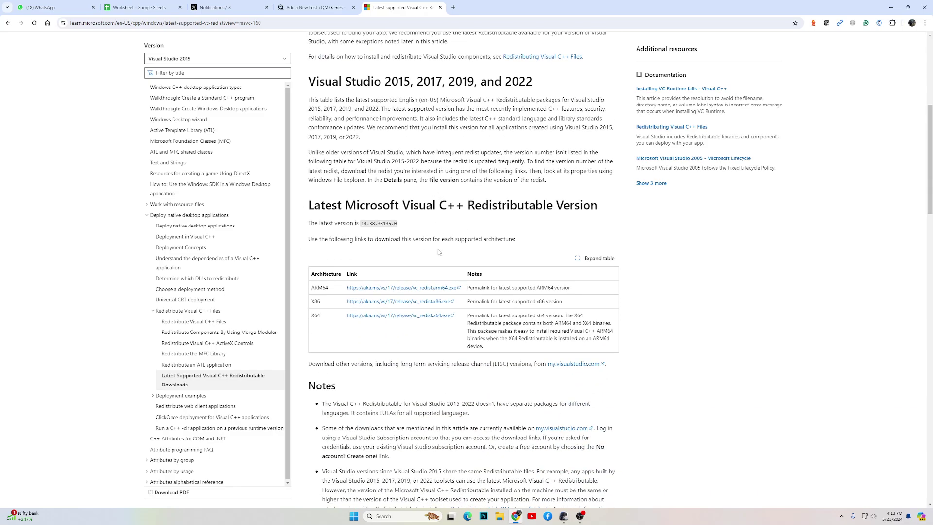
scroll(438, 253, down, 1)
Highlight the latest Visual C++ Redistributable version and its X64 download link, then return to WordPress.
drag(309, 132, 590, 134)
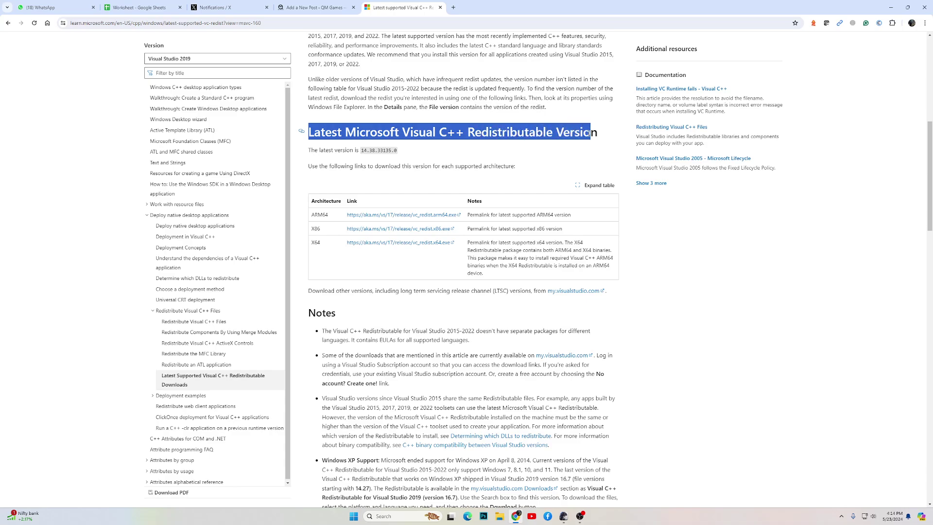
double_click(315, 228)
drag(313, 242, 365, 246)
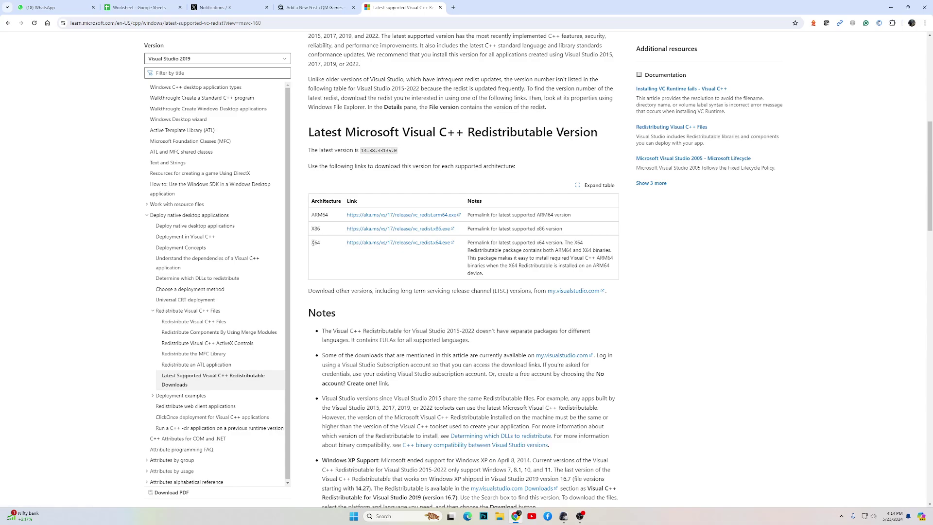
click(365, 247)
click(313, 8)
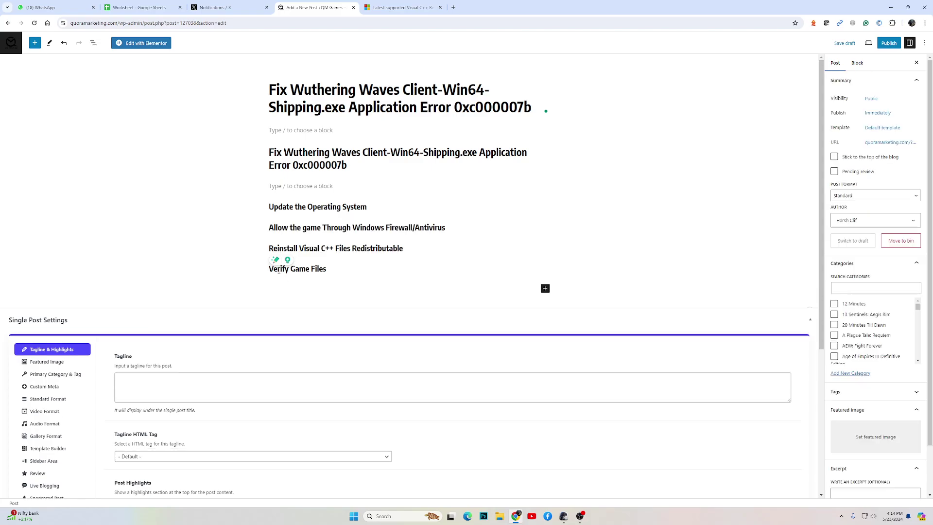
Select the 'Verify Game Files' heading, then confirm a game client repair in the Wuthering Waves launcher.
drag(270, 268, 326, 268)
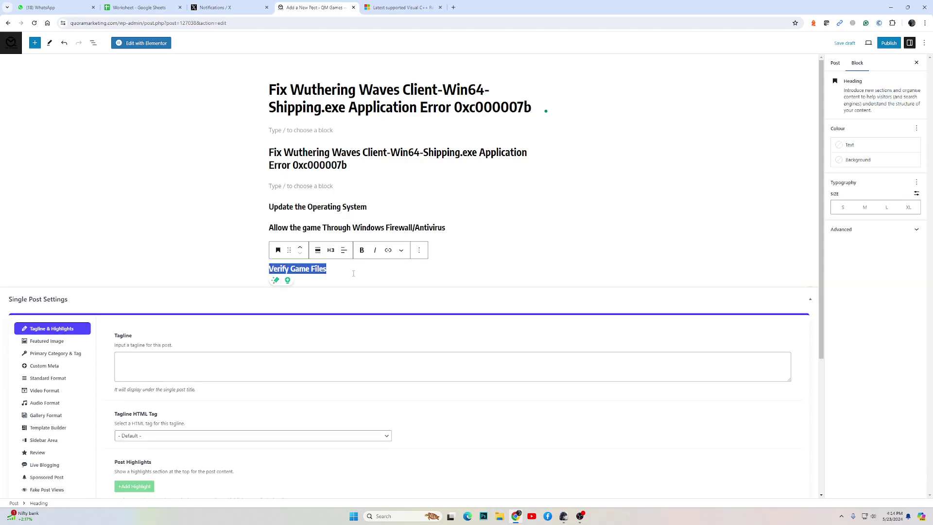
click(890, 7)
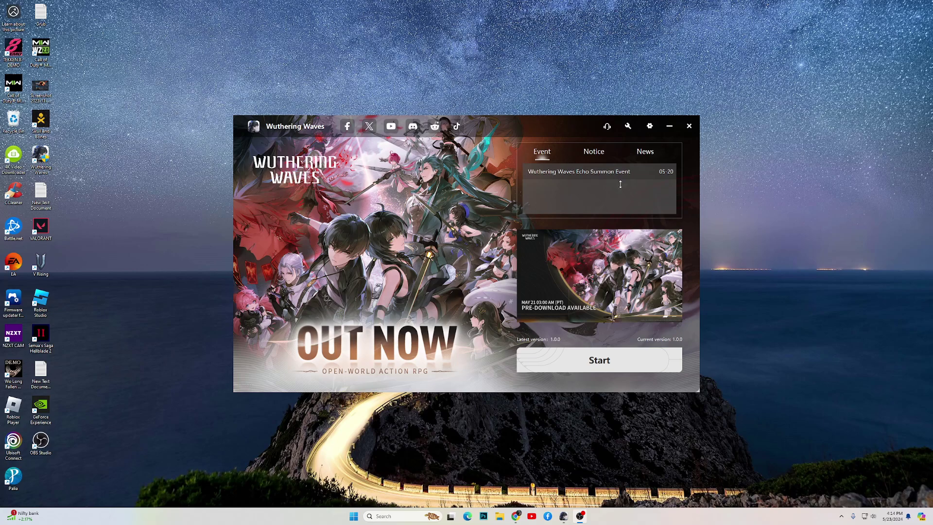
click(698, 195)
click(628, 127)
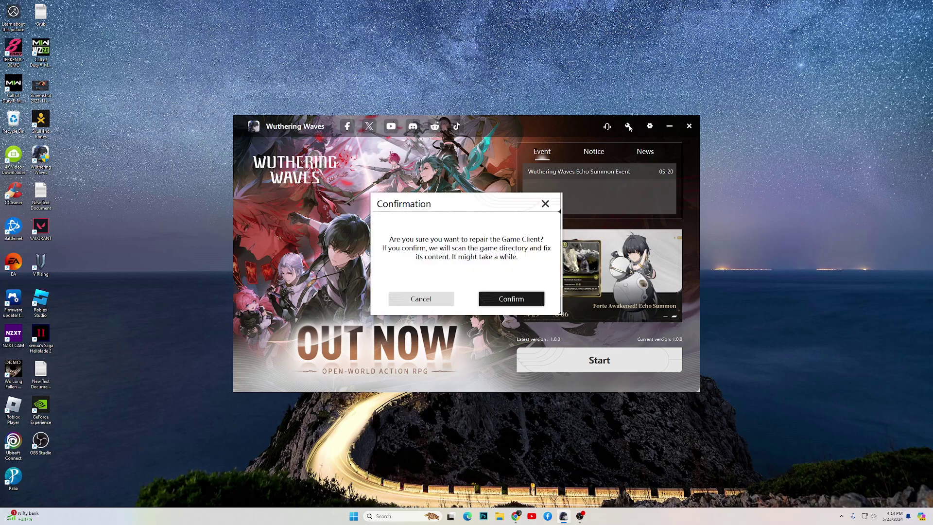
click(507, 299)
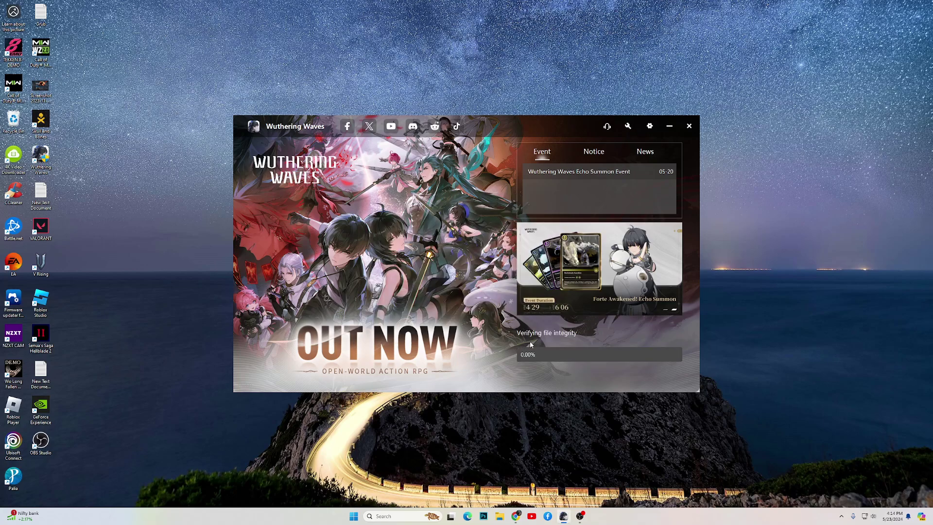